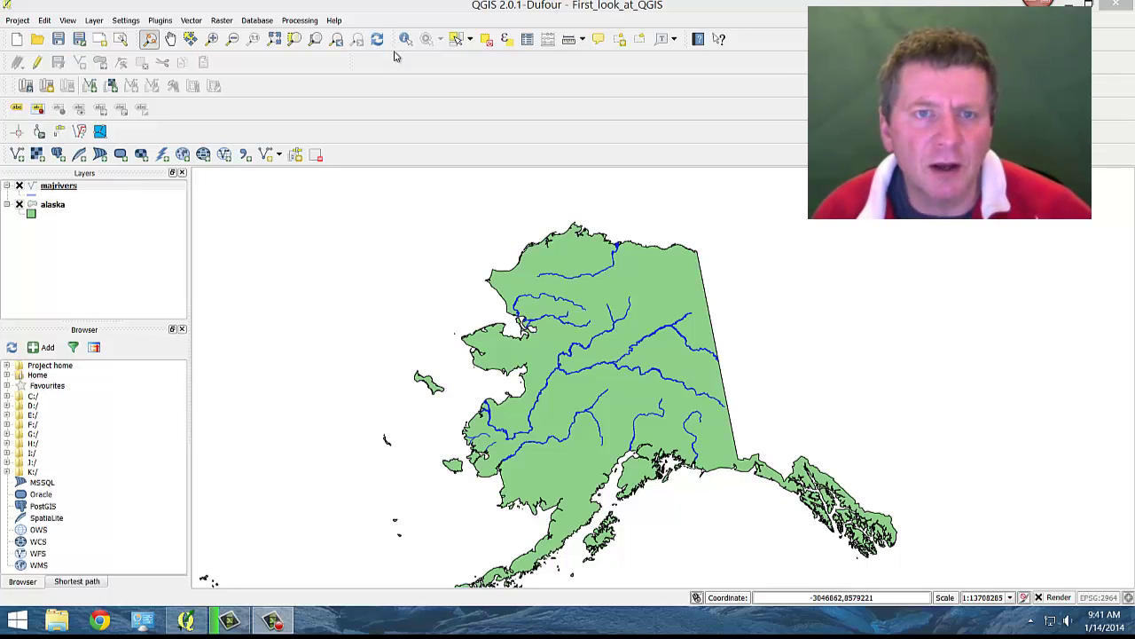
# Shuffle the identify toolbar between rows, then dock the digitizing toolbar vertically on the left edge
pyautogui.click(393, 43)
pyautogui.moveTo(394, 43); pyautogui.dragTo(360, 186)
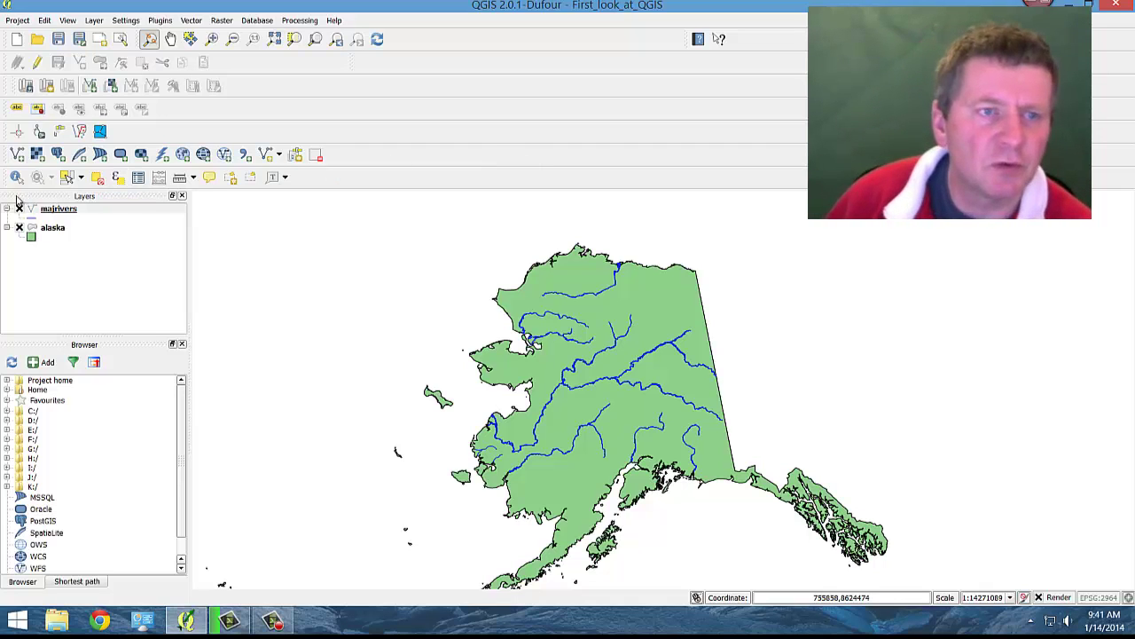
pyautogui.moveTo(8, 176); pyautogui.dragTo(394, 39)
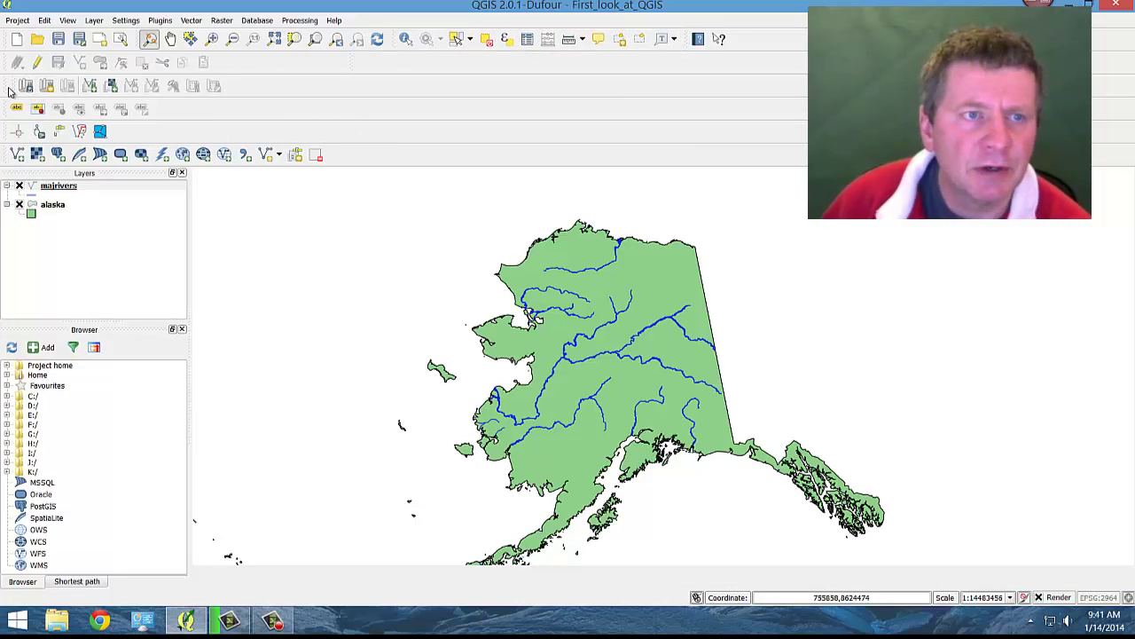
pyautogui.moveTo(10, 89); pyautogui.dragTo(124, 89)
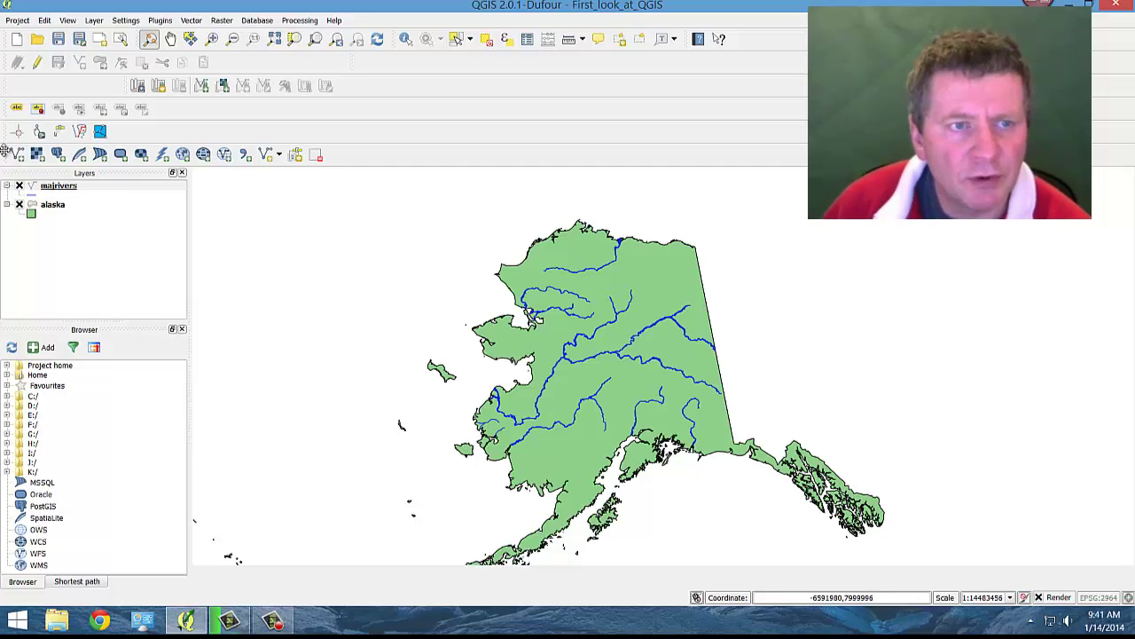
pyautogui.moveTo(9, 160); pyautogui.dragTo(13, 213)
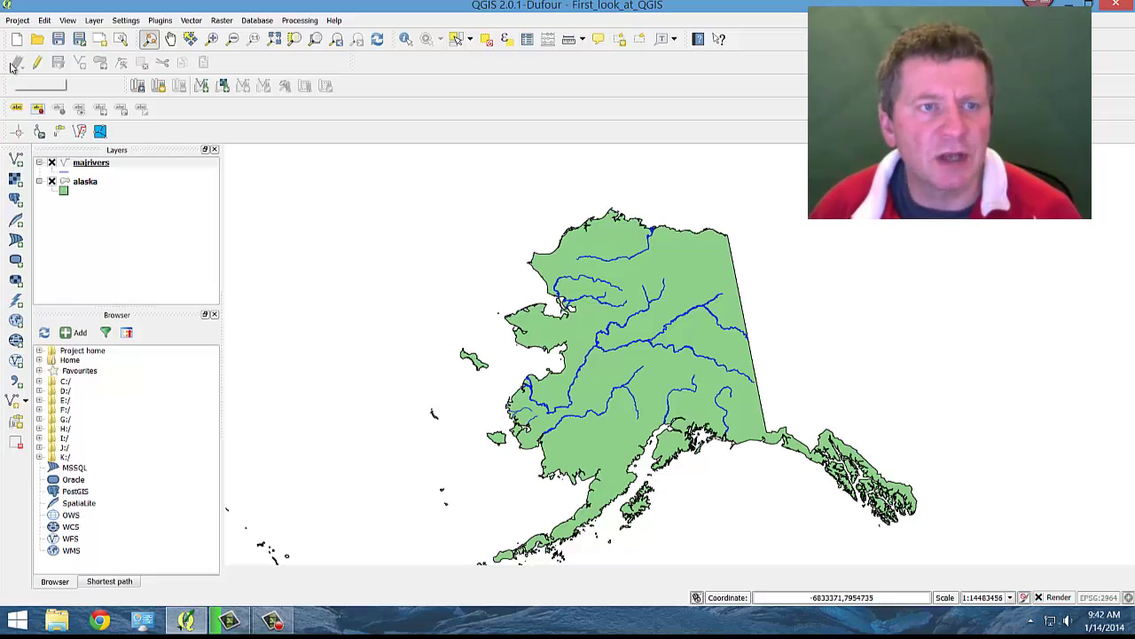
# Dock the editing toolbar on the right edge and pack the Label and Digitizing toolbars into the second row
pyautogui.moveTo(7, 62); pyautogui.dragTo(1125, 160)
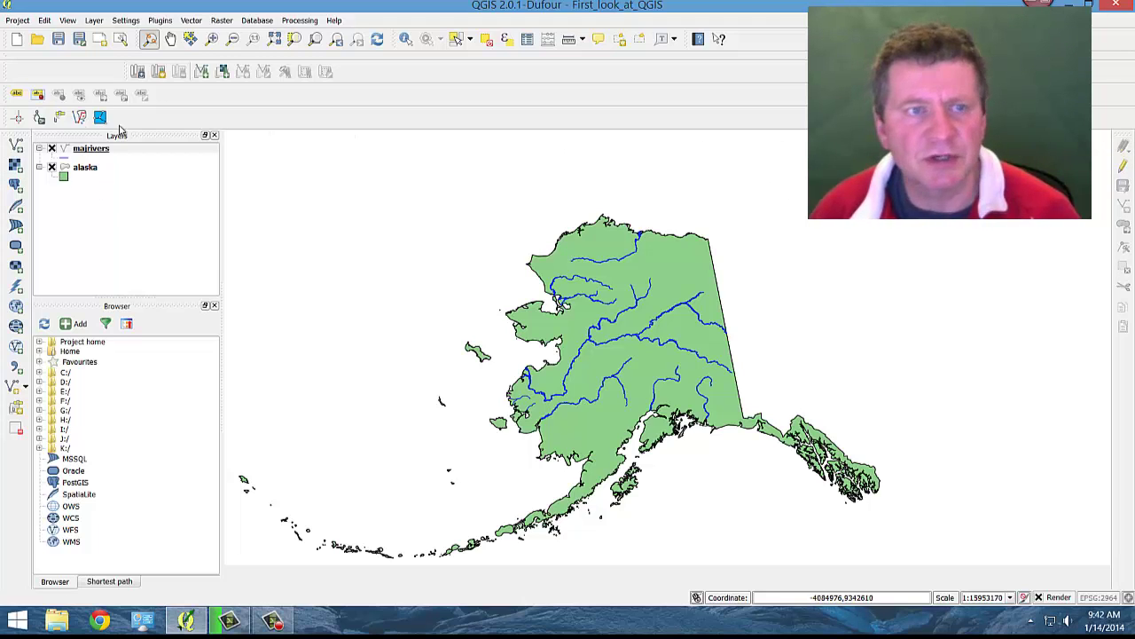
pyautogui.moveTo(7, 94); pyautogui.dragTo(346, 71)
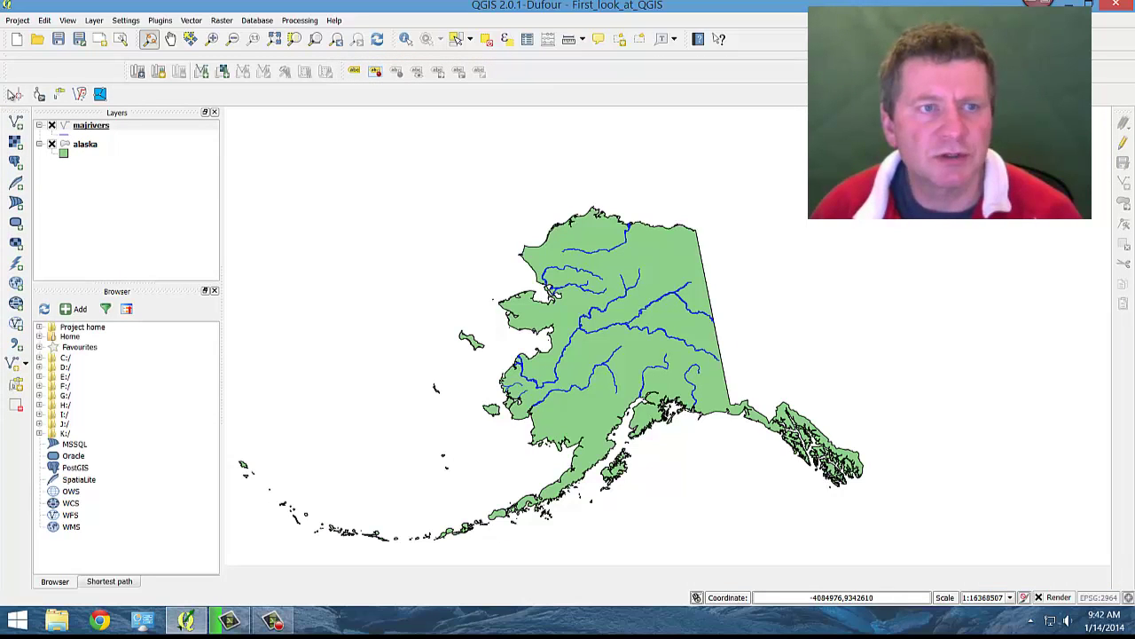
pyautogui.moveTo(4, 94); pyautogui.dragTo(18, 71)
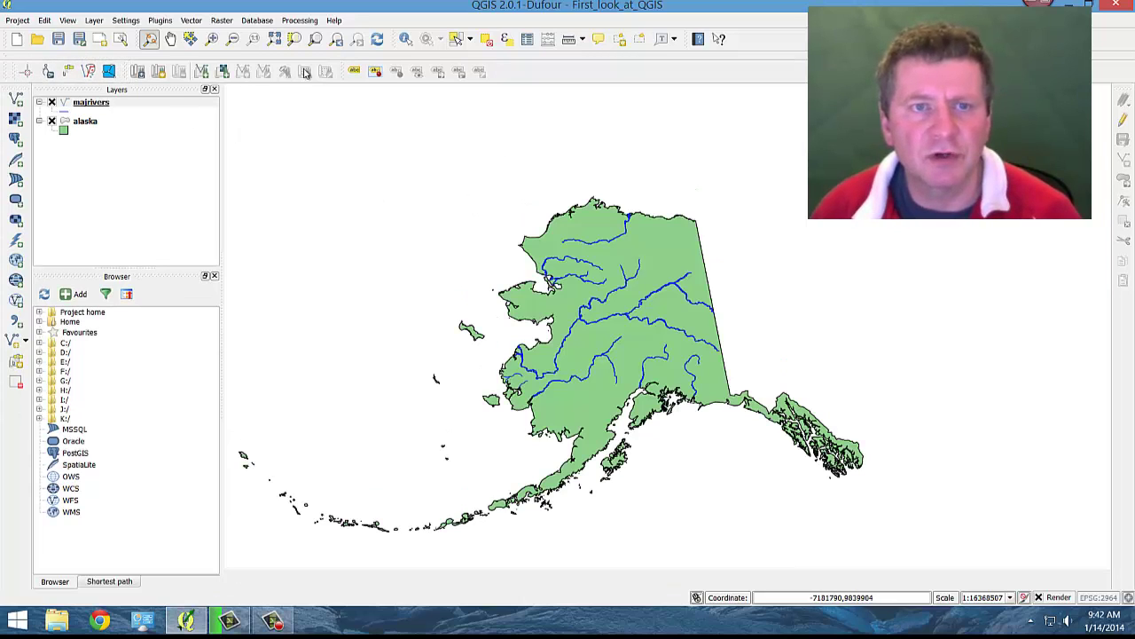
pyautogui.moveTo(7, 70)
pyautogui.mouseDown()
pyautogui.moveTo(16, 55)
pyautogui.moveTo(12, 63)
pyautogui.mouseUp()
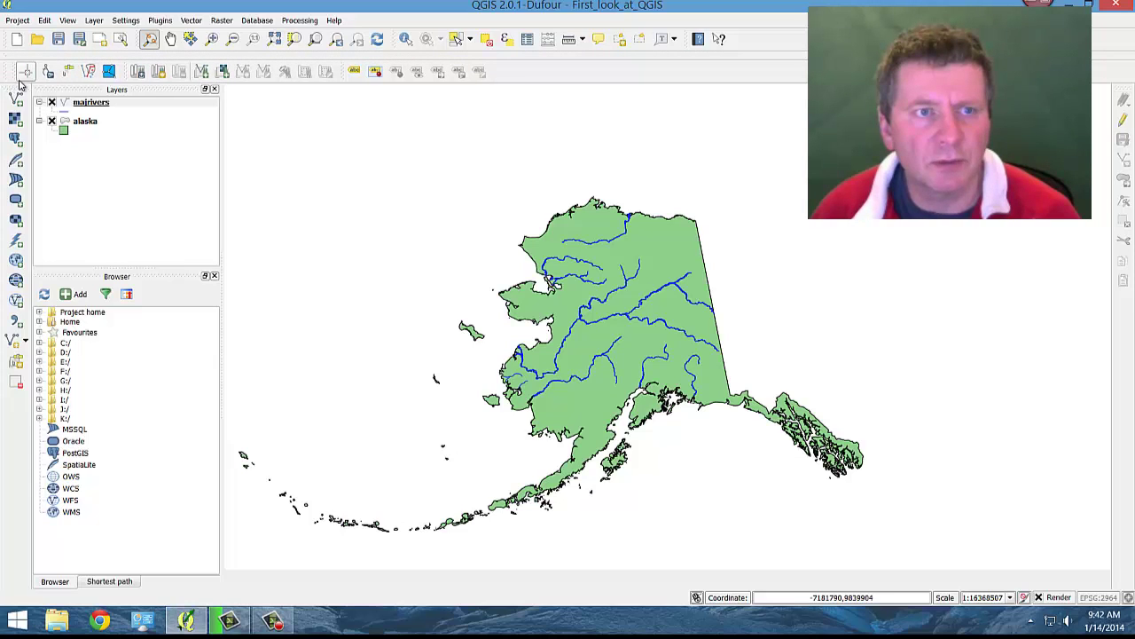
pyautogui.moveTo(81, 77); pyautogui.dragTo(272, 78)
pyautogui.moveTo(203, 86); pyautogui.dragTo(135, 65)
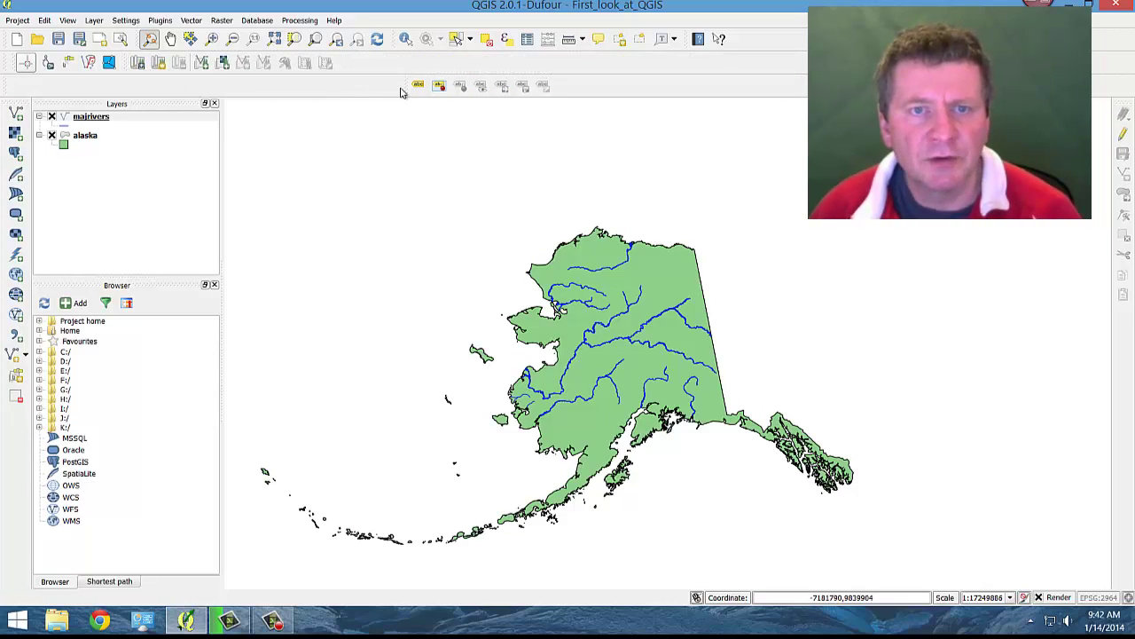
pyautogui.moveTo(403, 89); pyautogui.dragTo(350, 62)
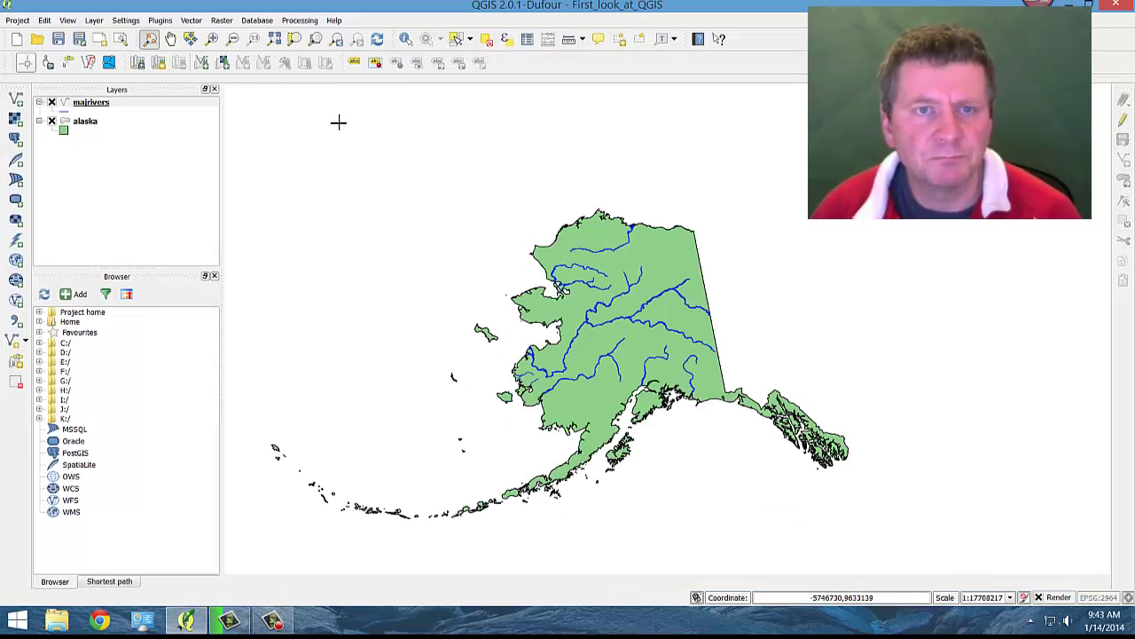
pyautogui.moveTo(370, 150); pyautogui.dragTo(527, 328)
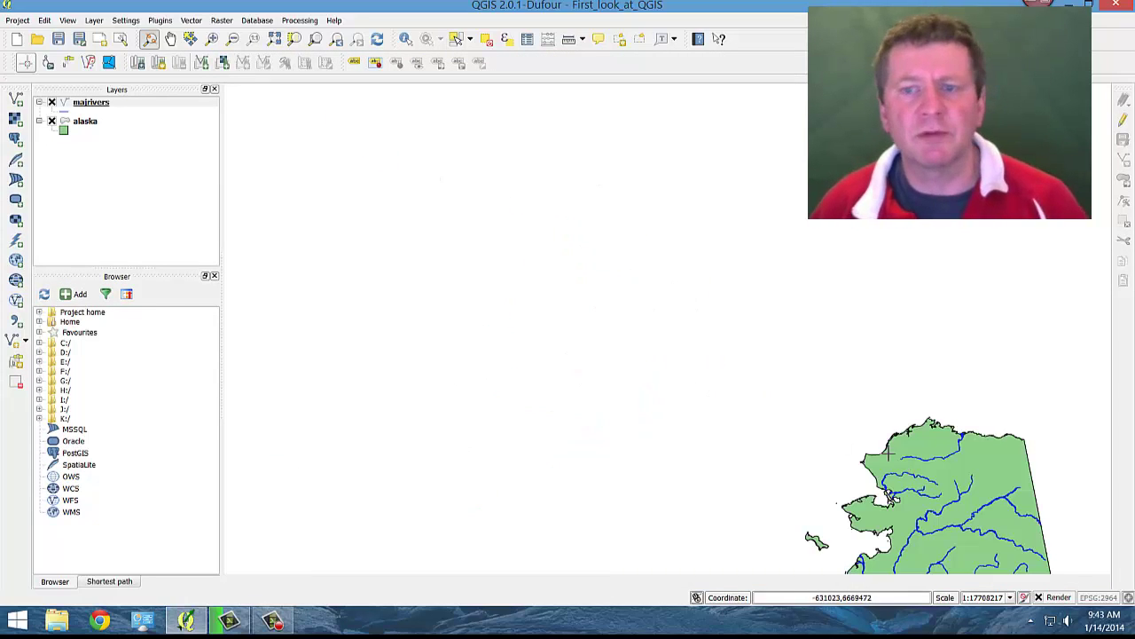
pyautogui.moveTo(945, 487); pyautogui.dragTo(590, 191)
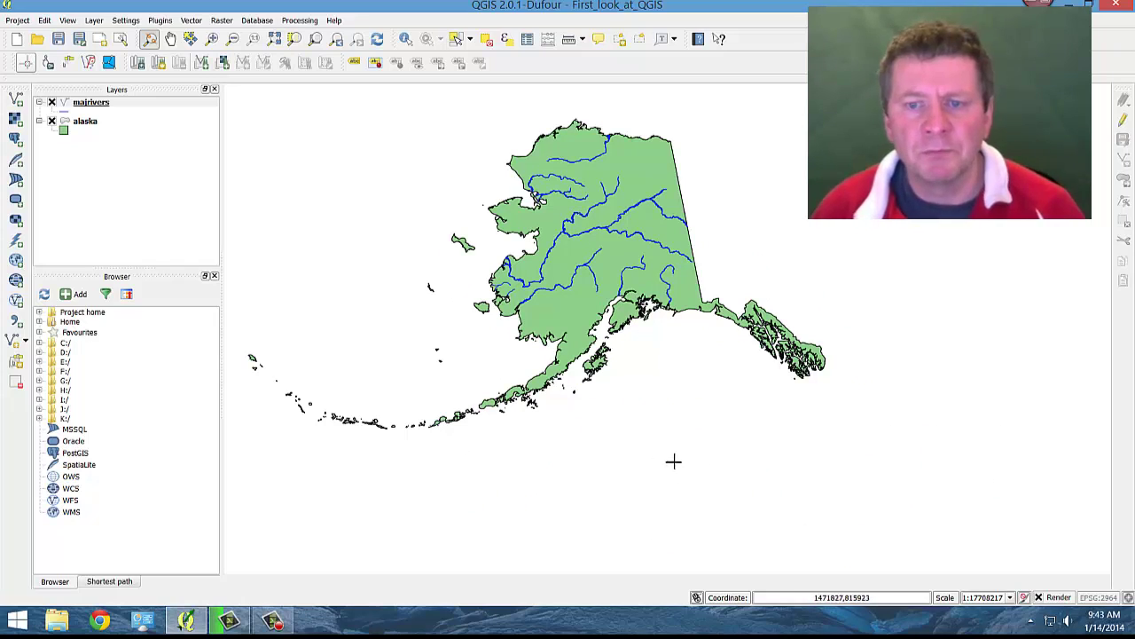
pyautogui.scroll(-1, 704, 427)
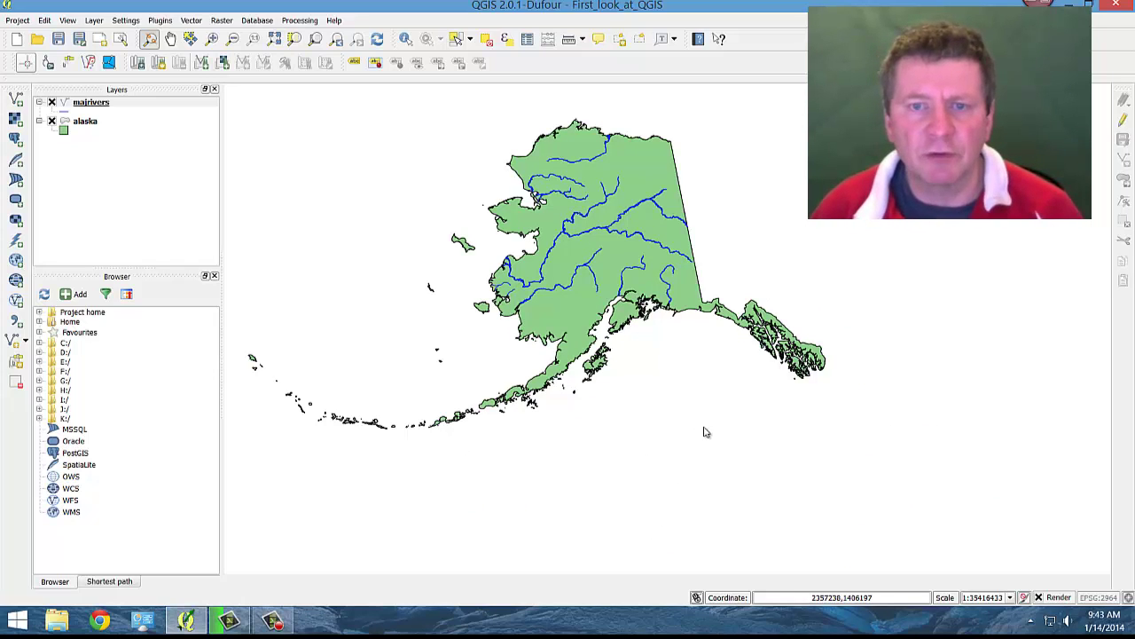
pyautogui.scroll(1, 702, 429)
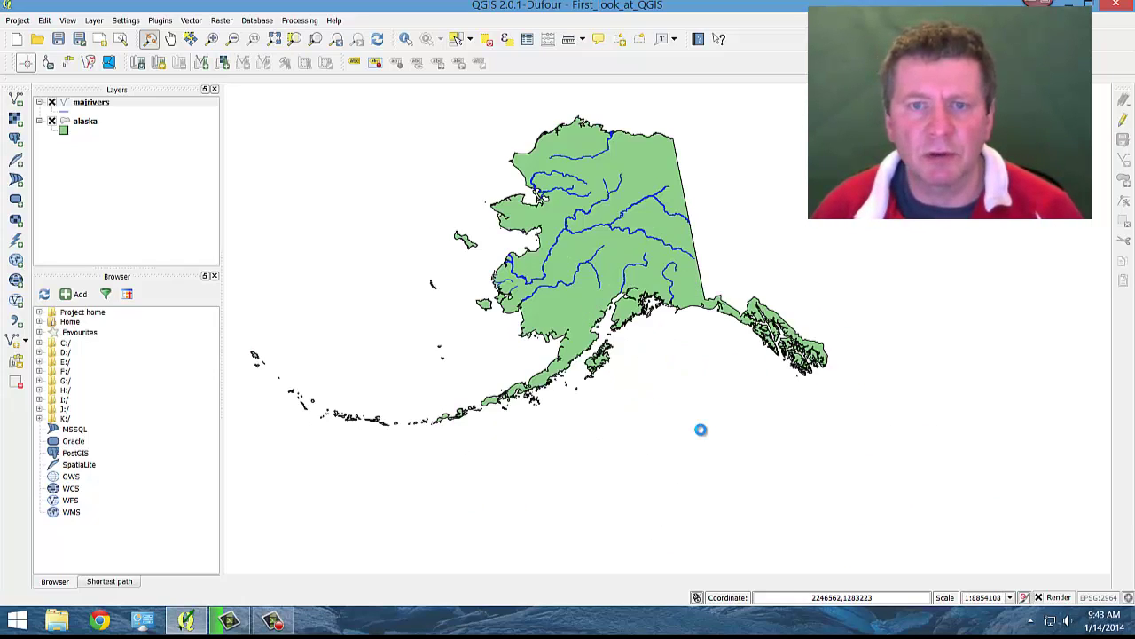
pyautogui.scroll(1, 701, 429)
pyautogui.moveTo(489, 186); pyautogui.dragTo(580, 373)
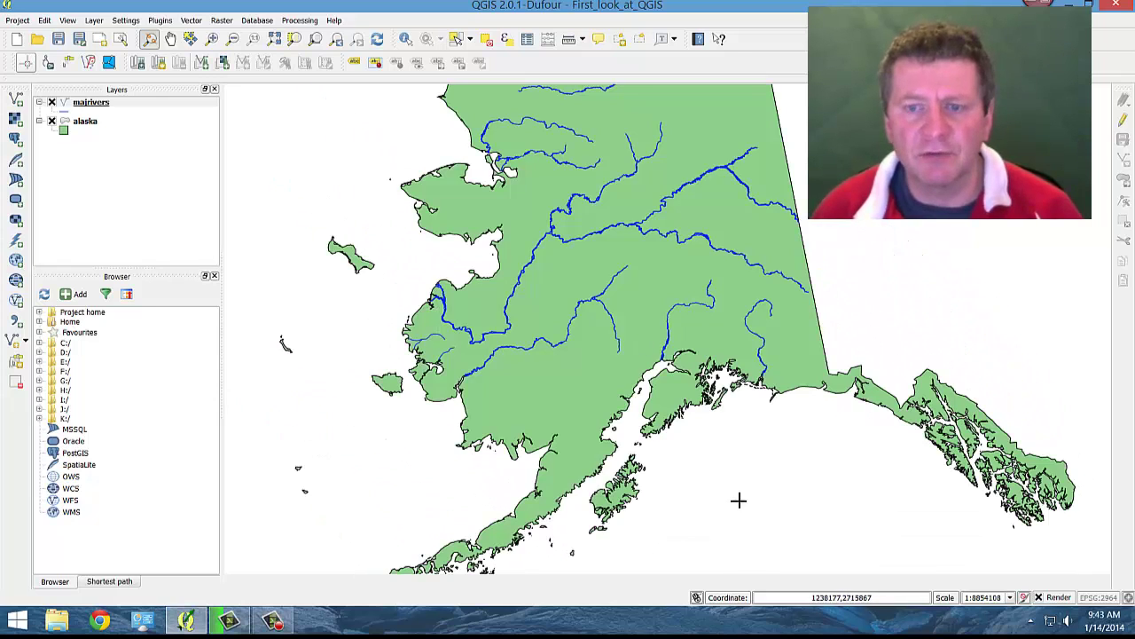
pyautogui.scroll(-1, 737, 490)
pyautogui.moveTo(679, 497); pyautogui.dragTo(666, 364)
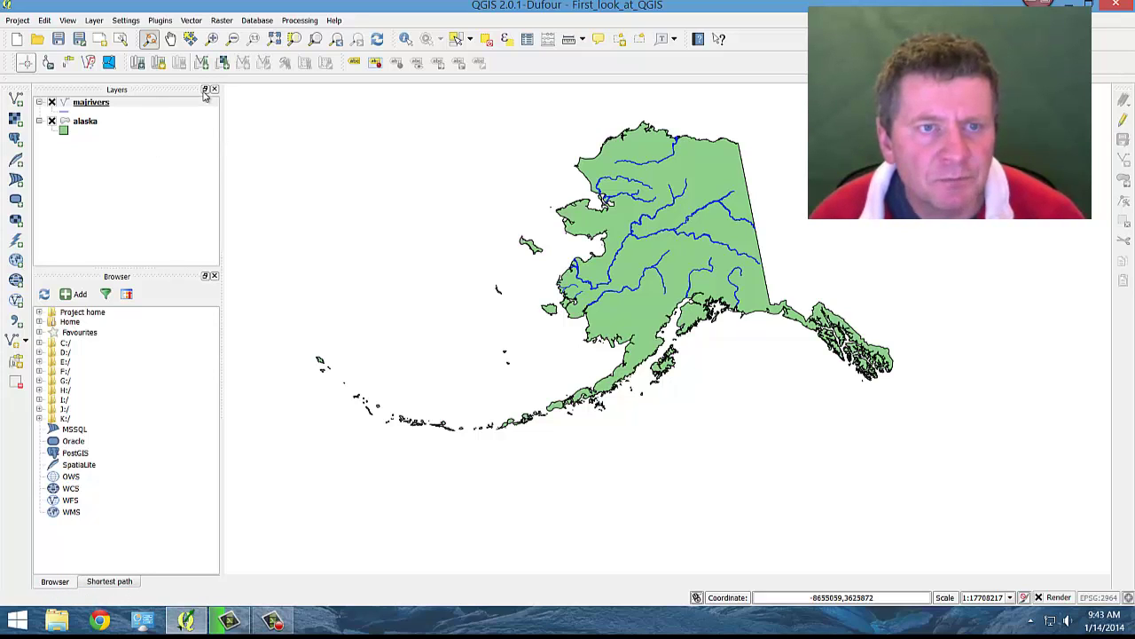
# Float the Browser panel and move it over the map, then back over the Layers area
pyautogui.click(206, 276)
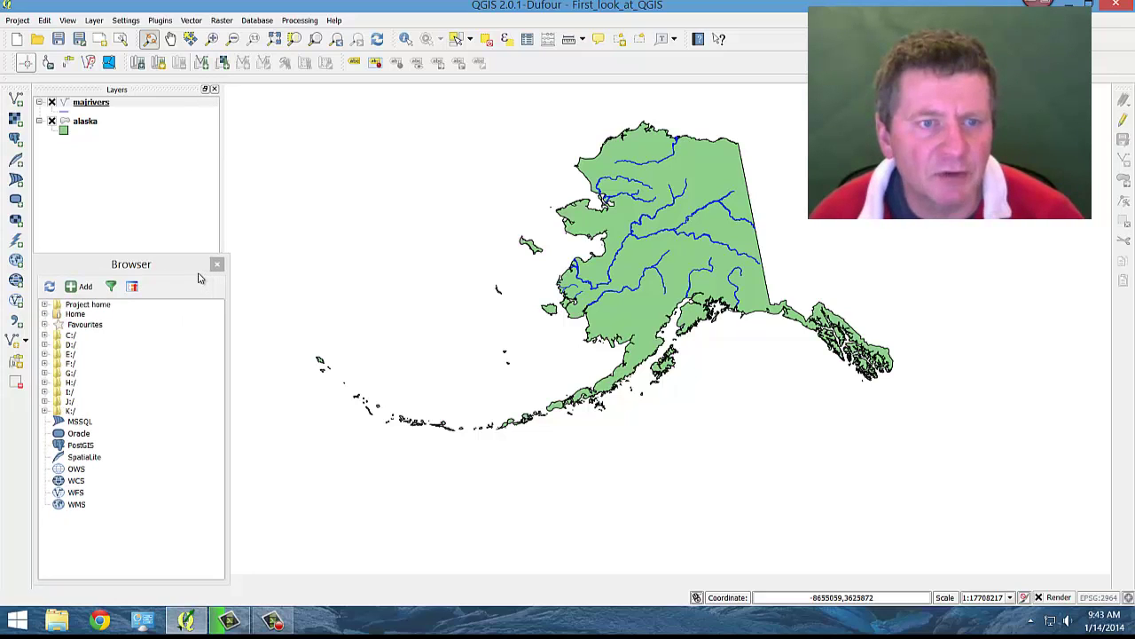
pyautogui.moveTo(186, 268); pyautogui.dragTo(815, 166)
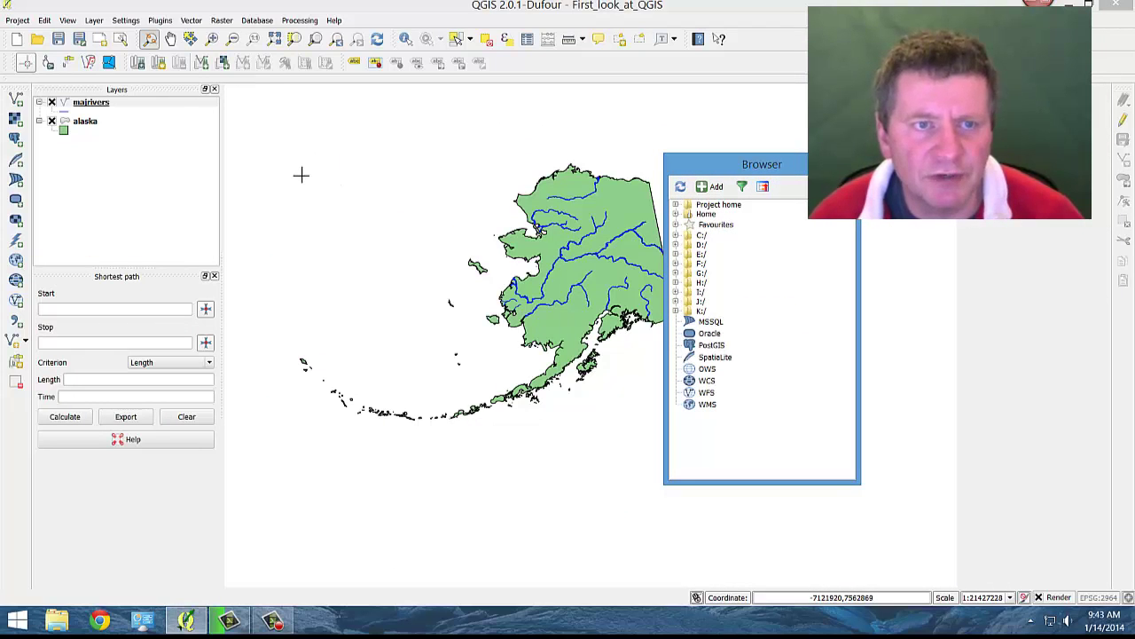
pyautogui.moveTo(672, 163); pyautogui.dragTo(110, 123)
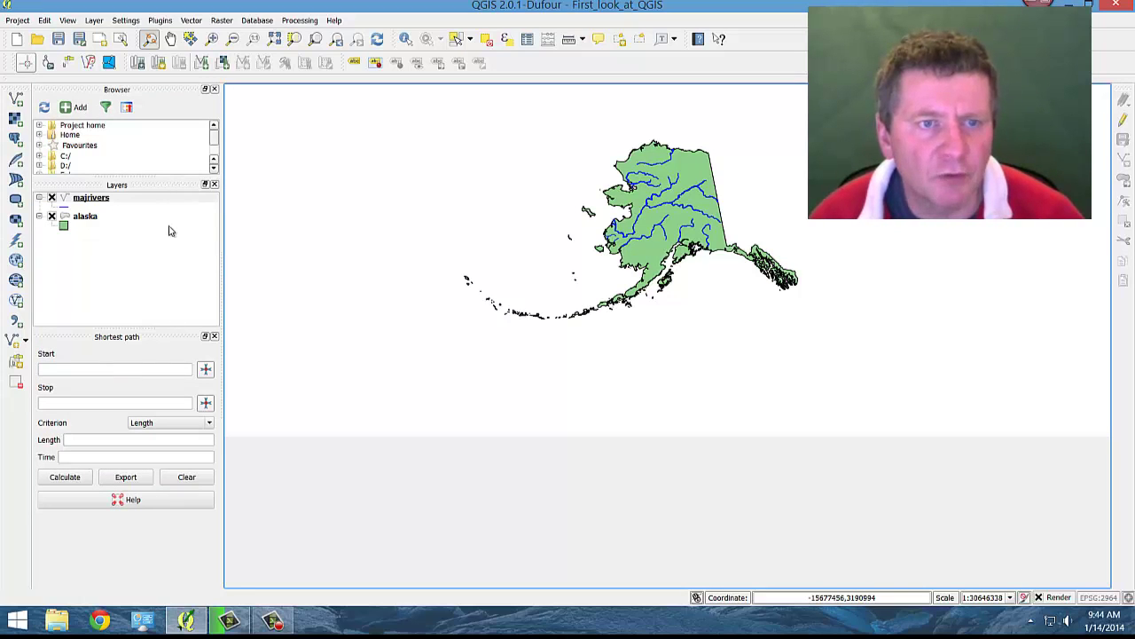
pyautogui.moveTo(213, 137); pyautogui.dragTo(216, 140)
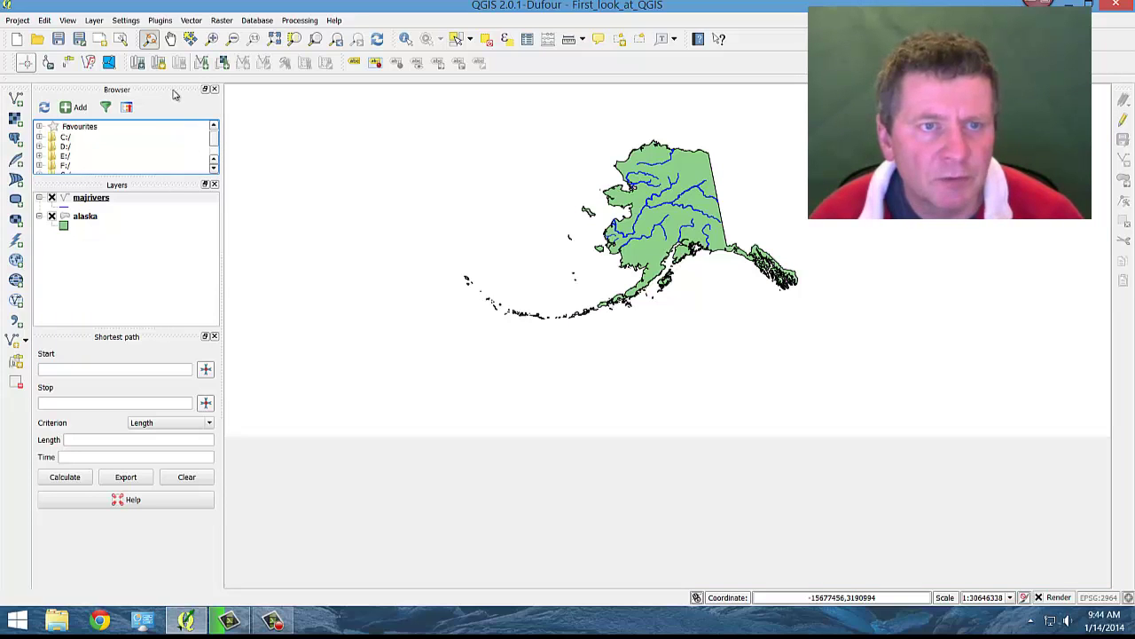
# Dock Browser as a tab beside Layers on the left, enlarge it, and show Layers
pyautogui.click(205, 89)
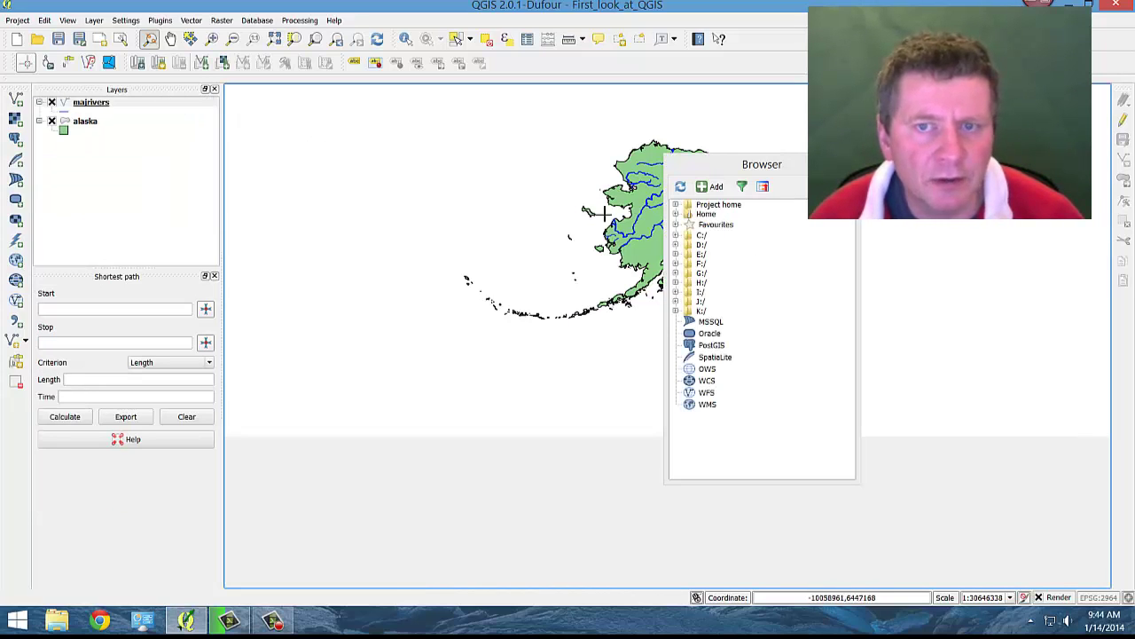
pyautogui.moveTo(781, 171); pyautogui.dragTo(152, 217)
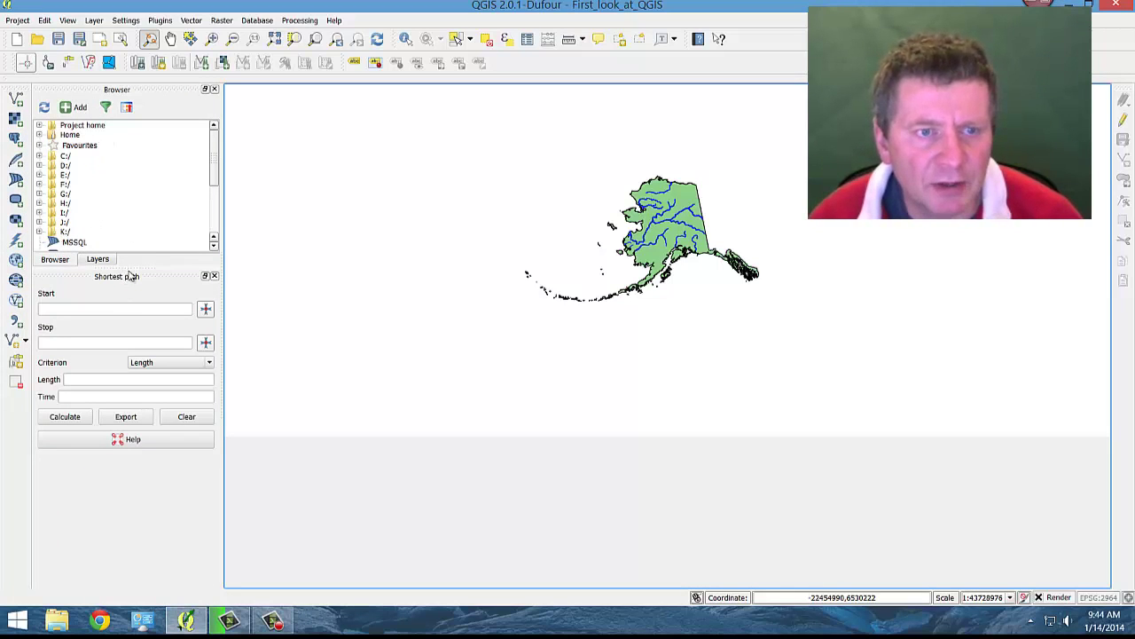
pyautogui.moveTo(146, 275); pyautogui.dragTo(145, 365)
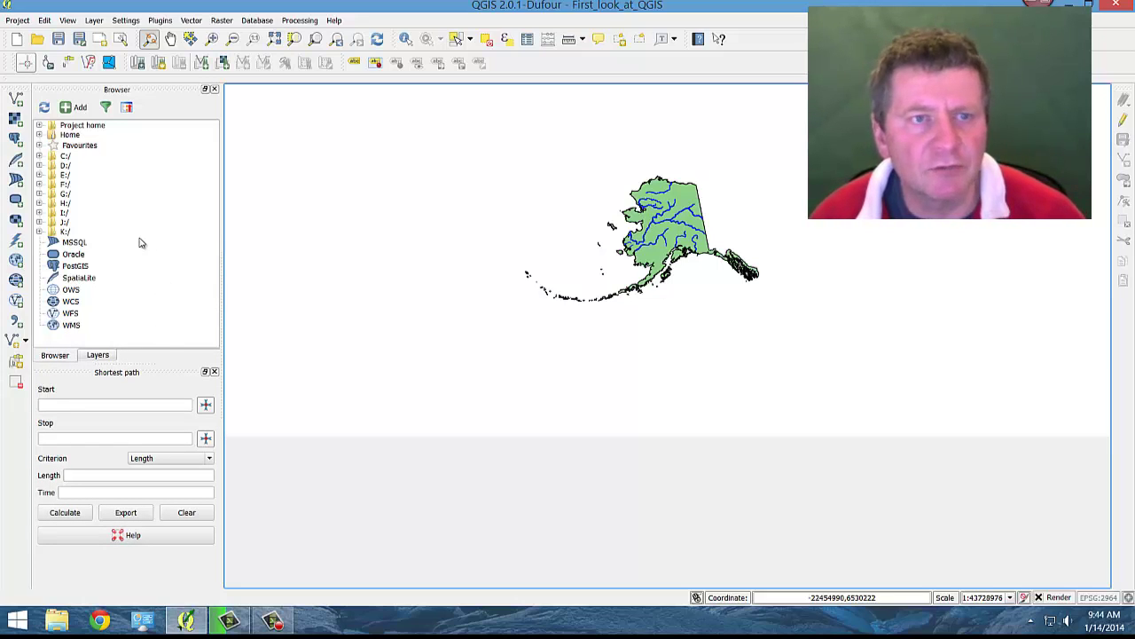
pyautogui.click(96, 356)
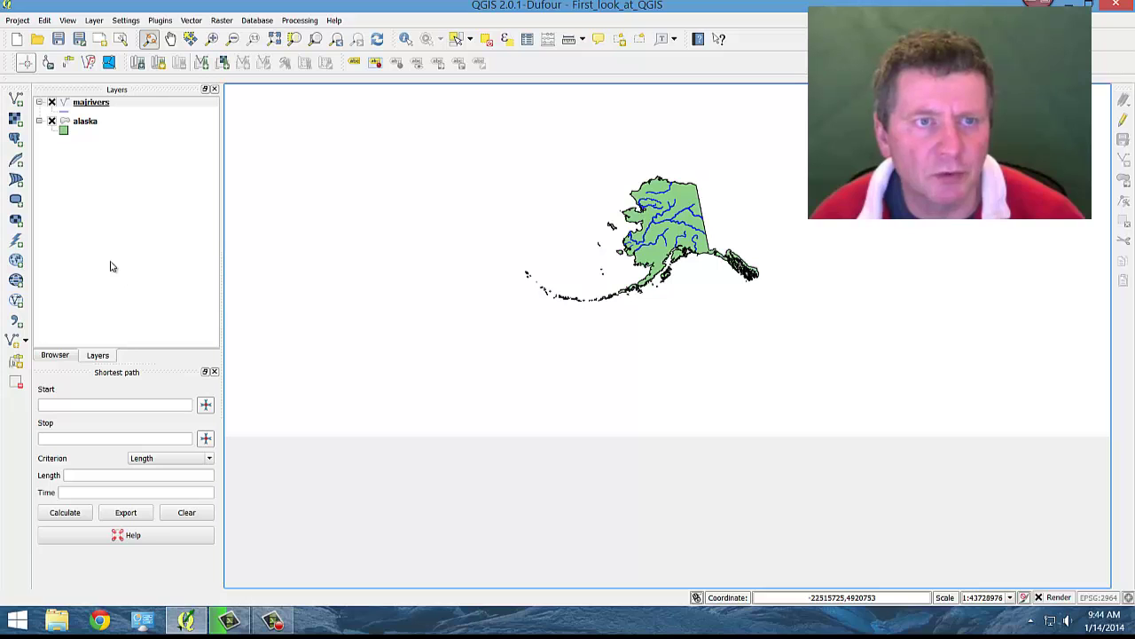
# Uncheck Layers, Browser and Shortest path one after another under View > Panels
pyautogui.click(68, 22)
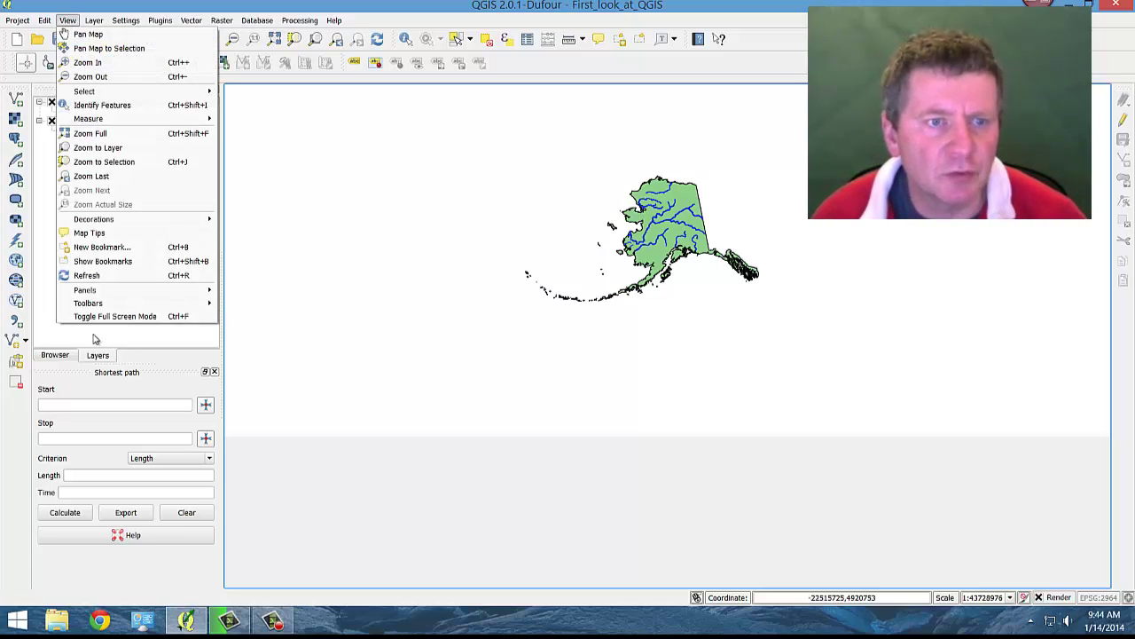
pyautogui.moveTo(115, 293)
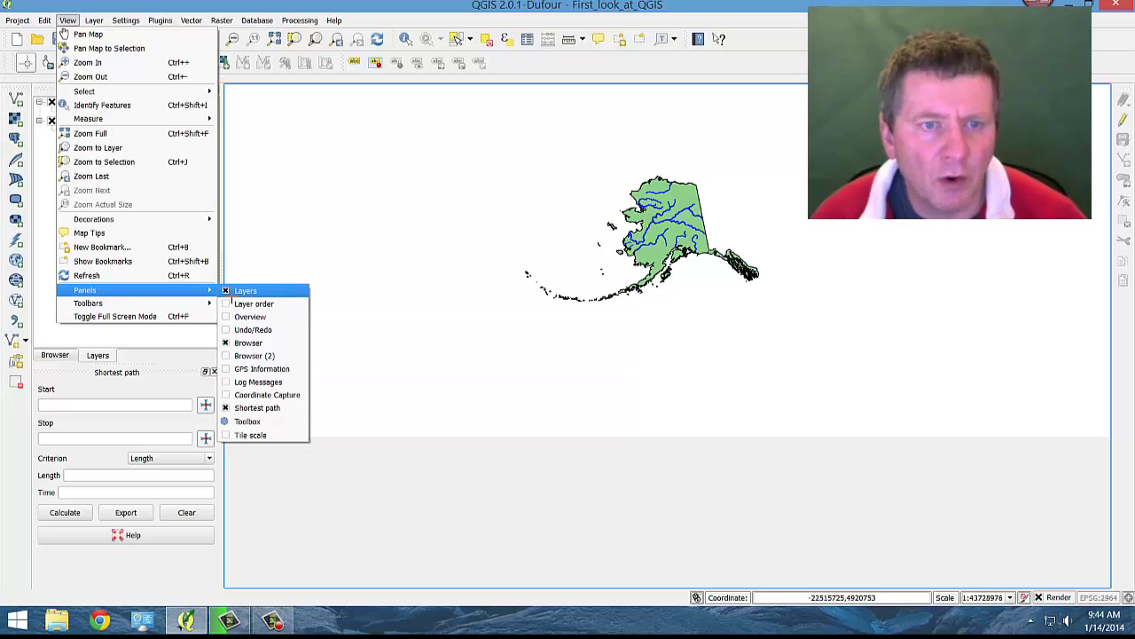
pyautogui.click(244, 290)
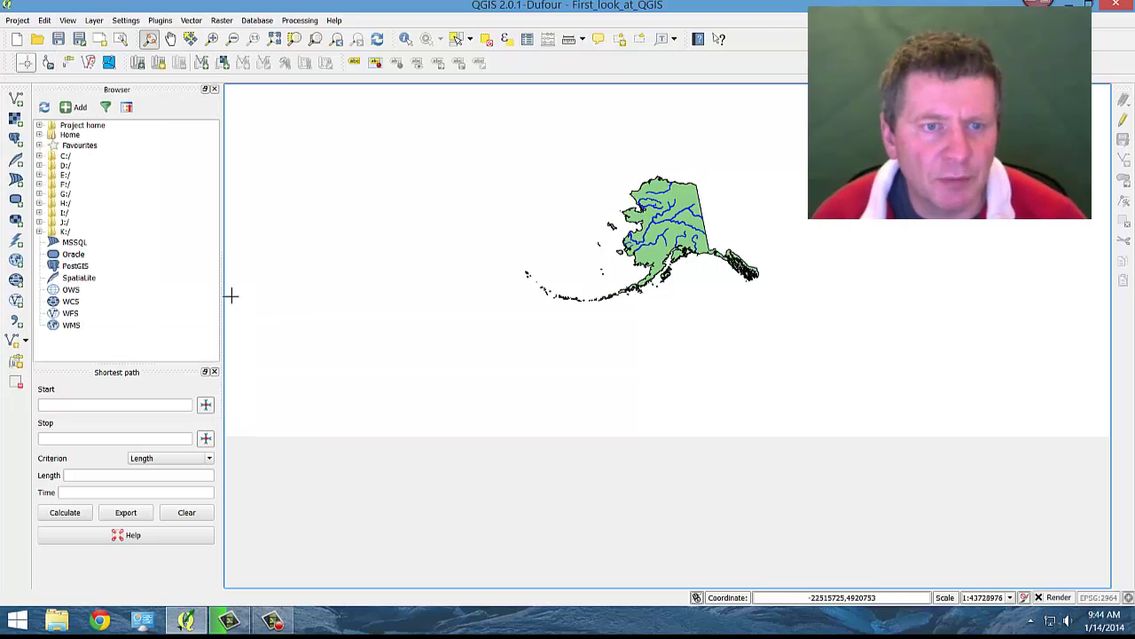
pyautogui.click(69, 22)
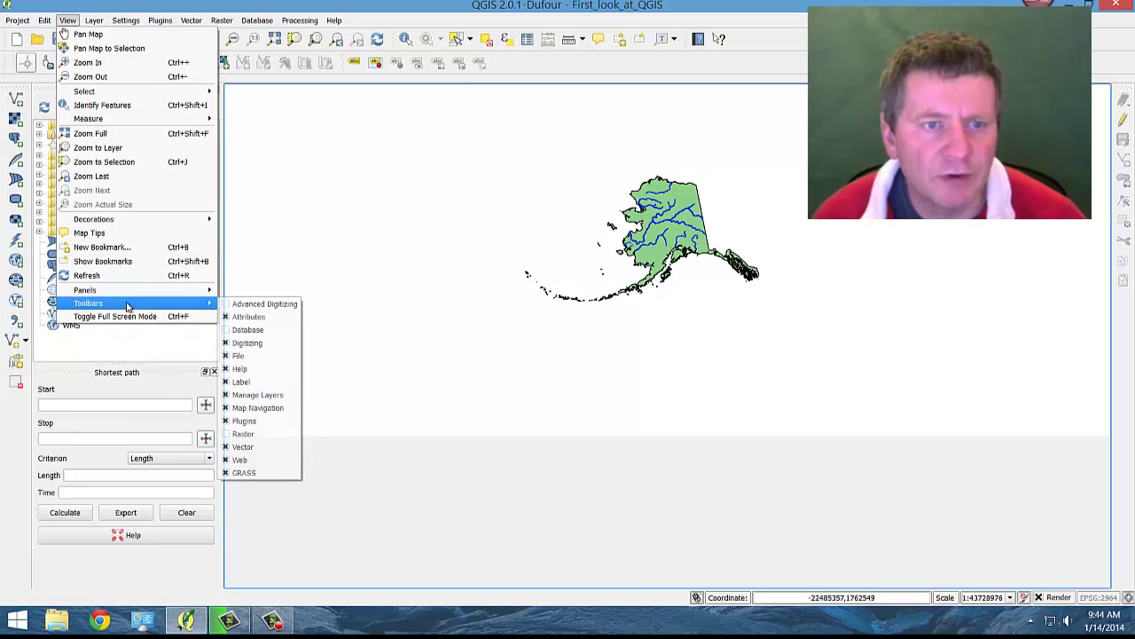
pyautogui.moveTo(149, 293)
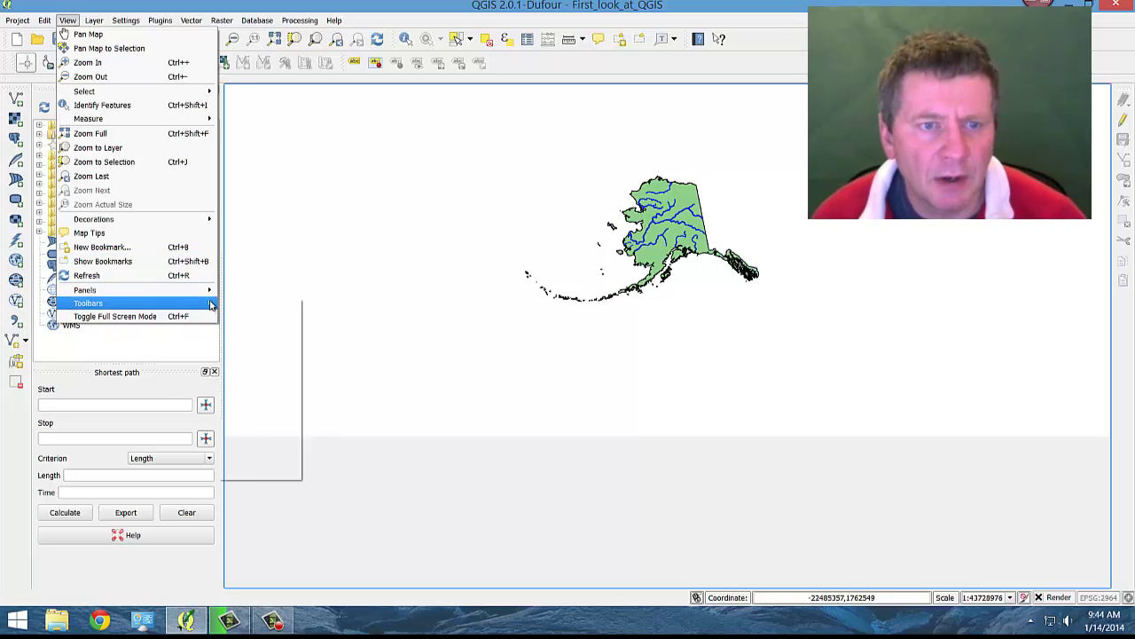
pyautogui.click(237, 345)
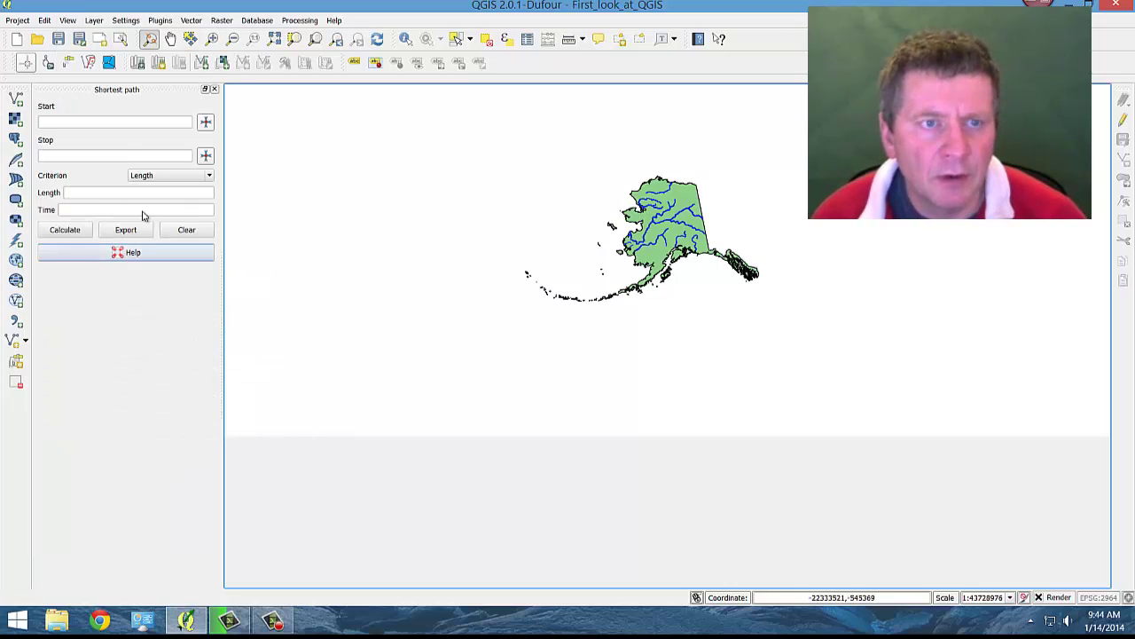
pyautogui.click(69, 22)
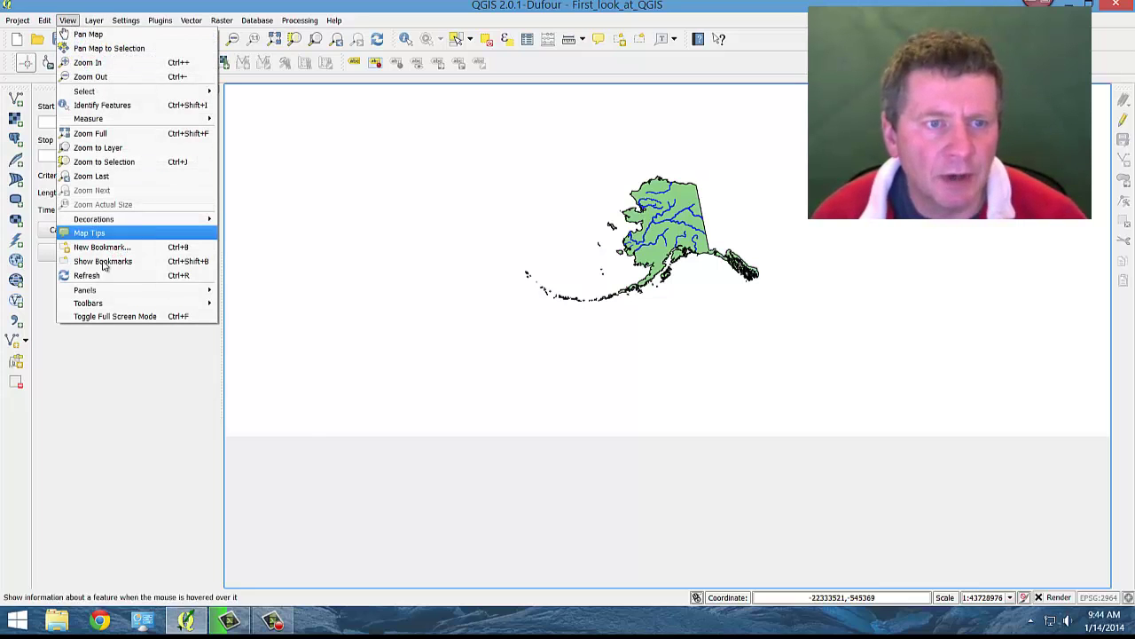
pyautogui.moveTo(213, 292)
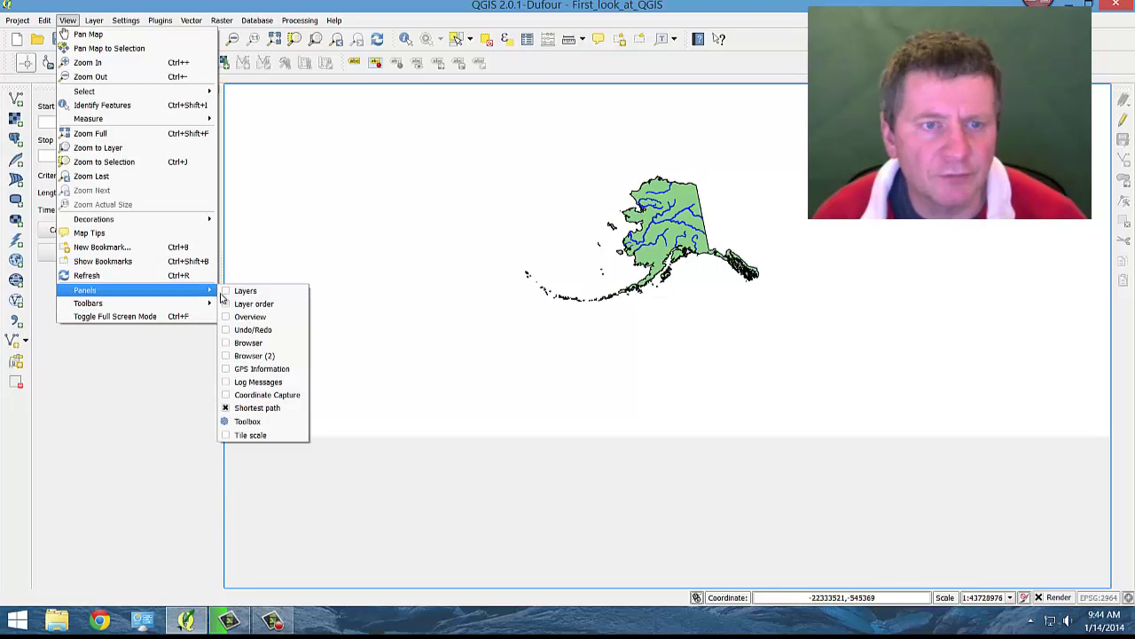
pyautogui.click(257, 407)
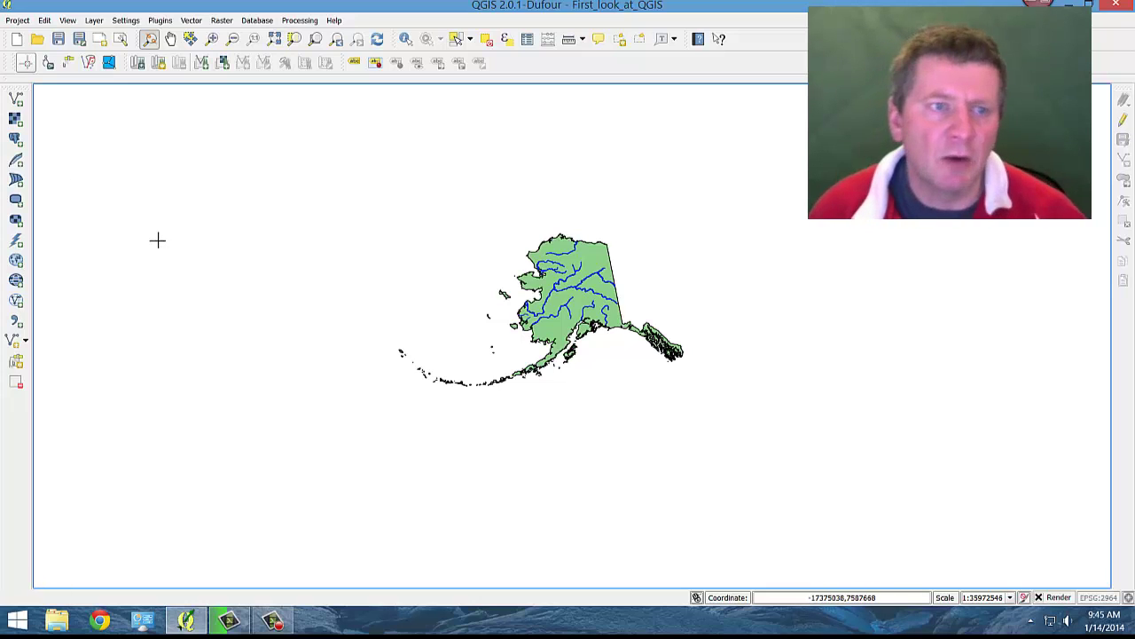
# Re-enable the Layers and Browser panels under View > Panels
pyautogui.click(78, 26)
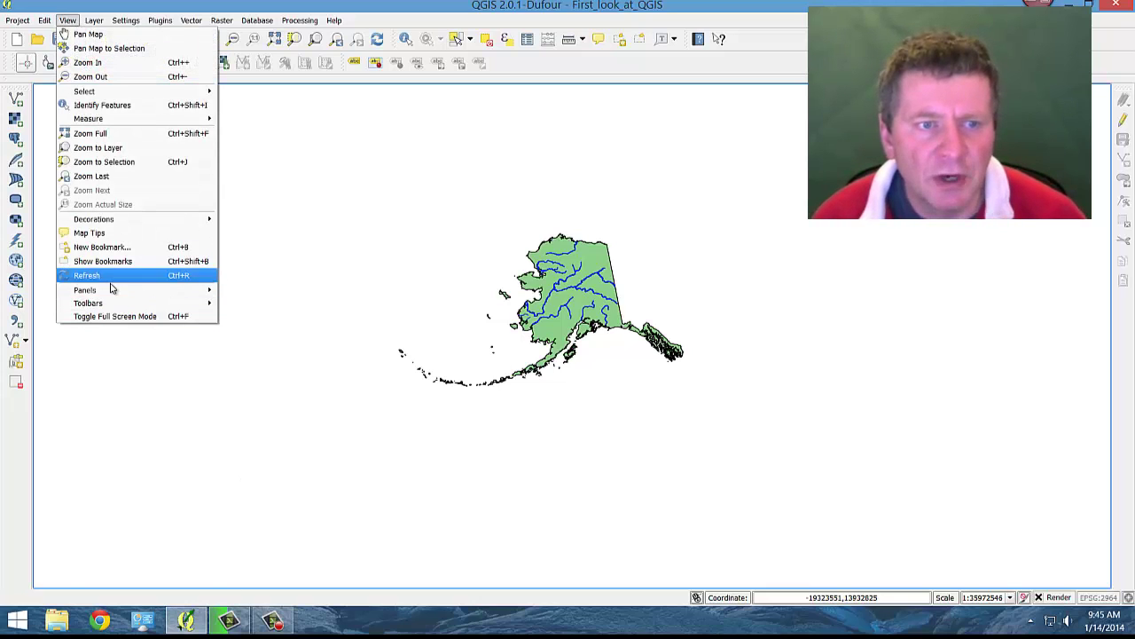
pyautogui.moveTo(119, 290)
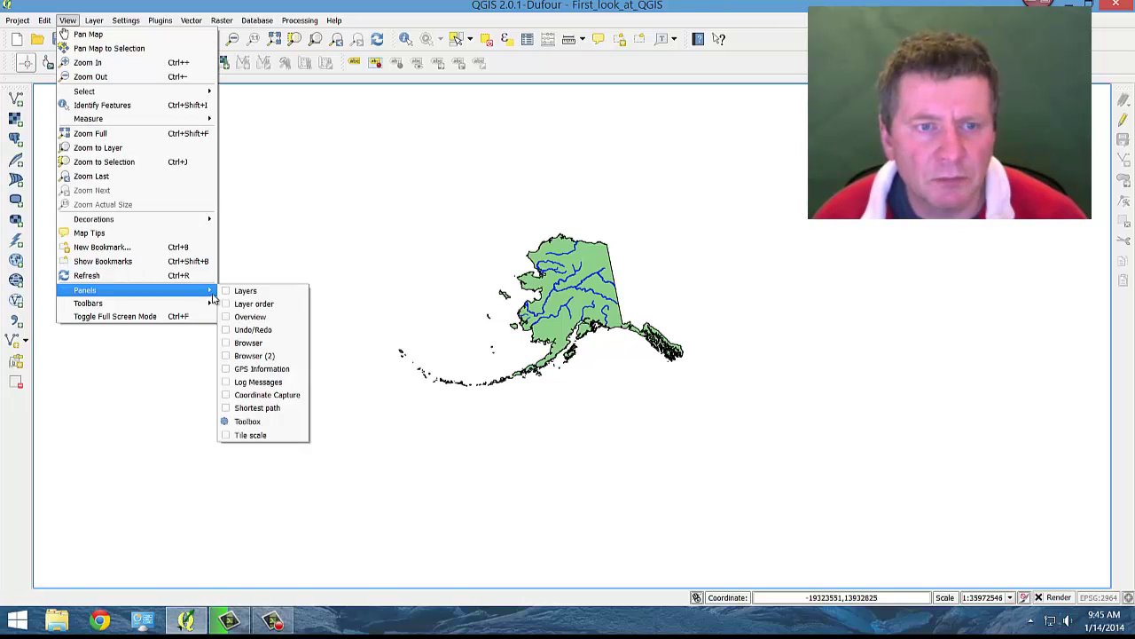
pyautogui.click(241, 291)
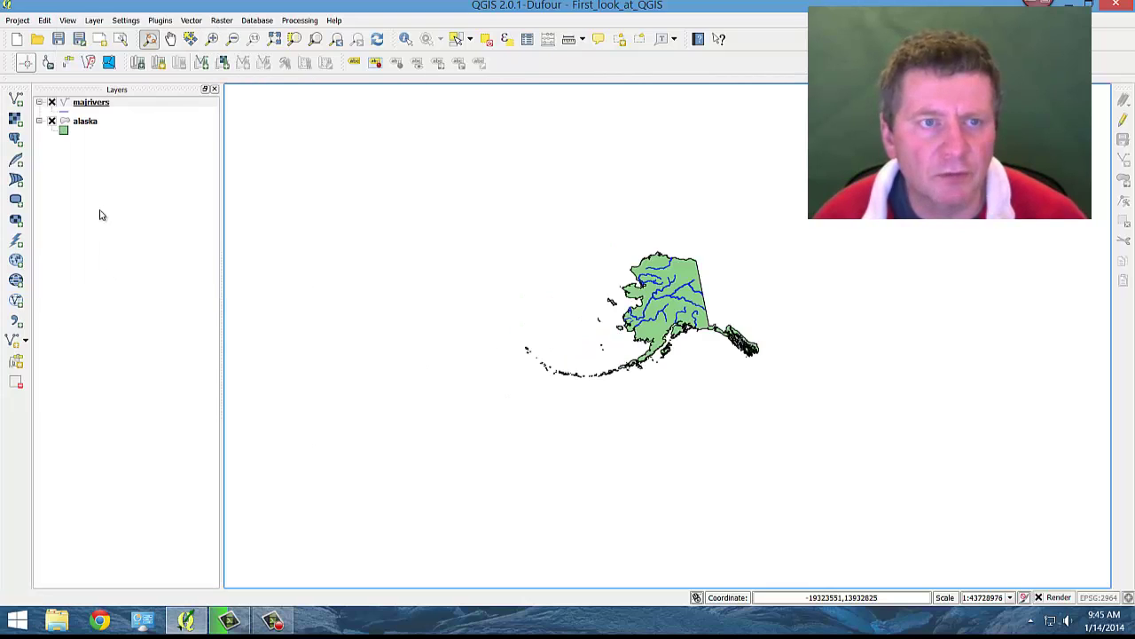
pyautogui.click(70, 24)
pyautogui.moveTo(105, 297)
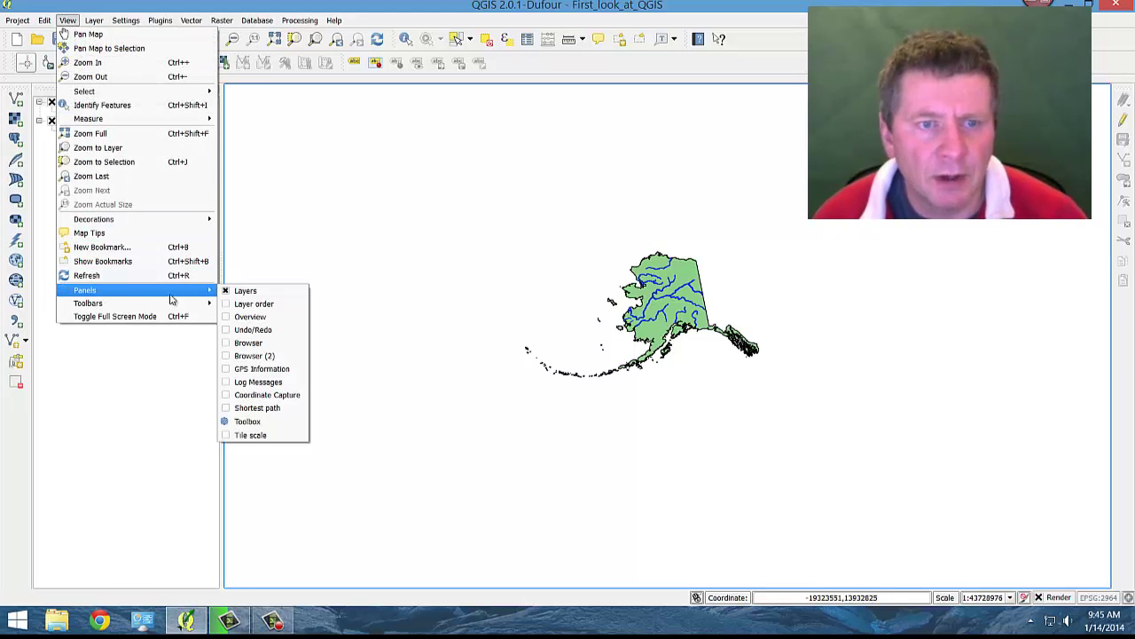
pyautogui.click(249, 343)
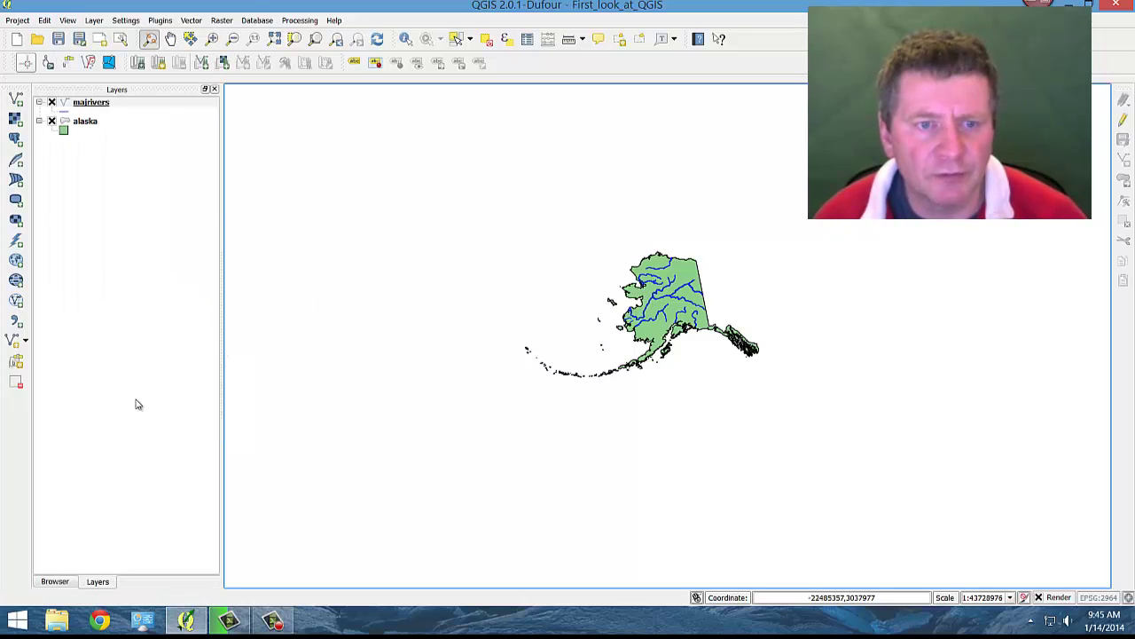
# Float the Browser panel and dock it beneath the Layers panel on the left
pyautogui.click(59, 581)
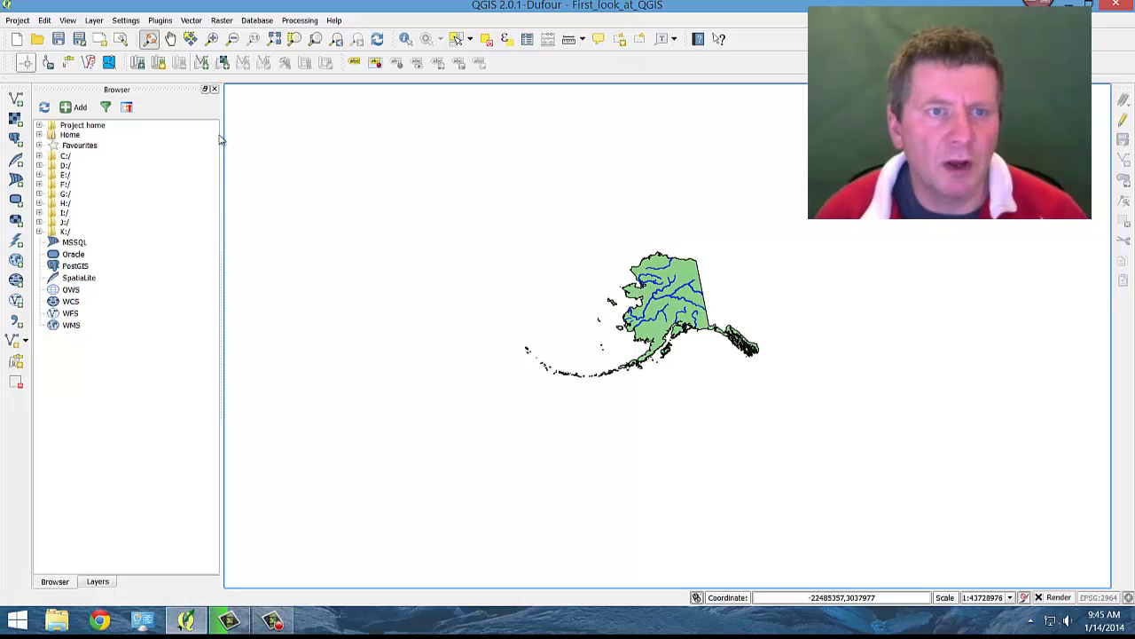
pyautogui.click(206, 91)
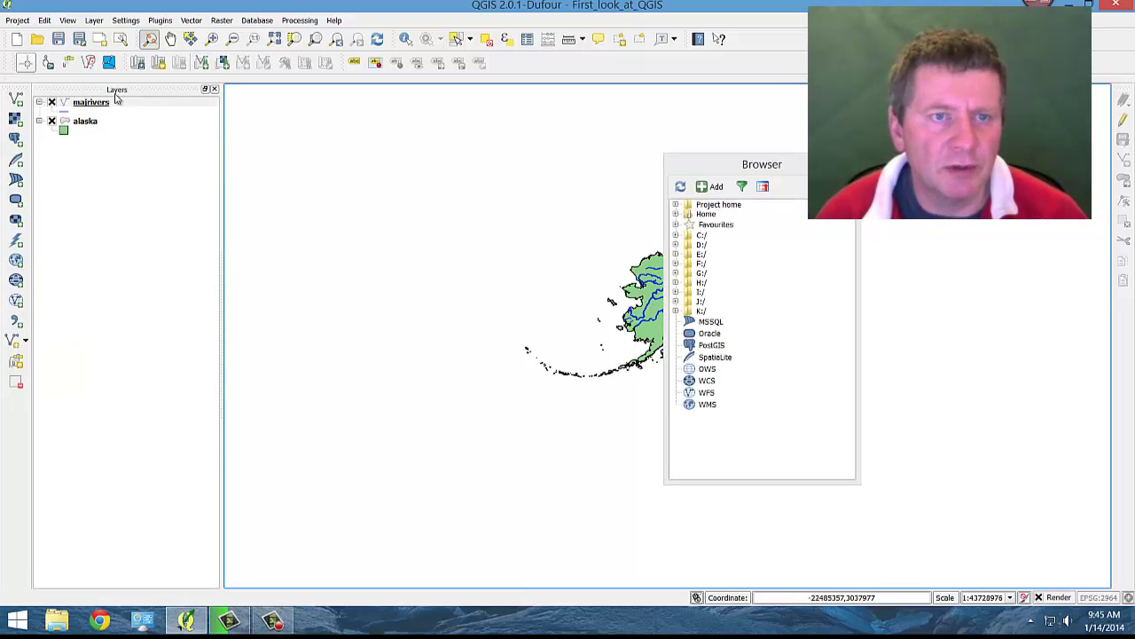
pyautogui.moveTo(794, 157); pyautogui.dragTo(164, 538)
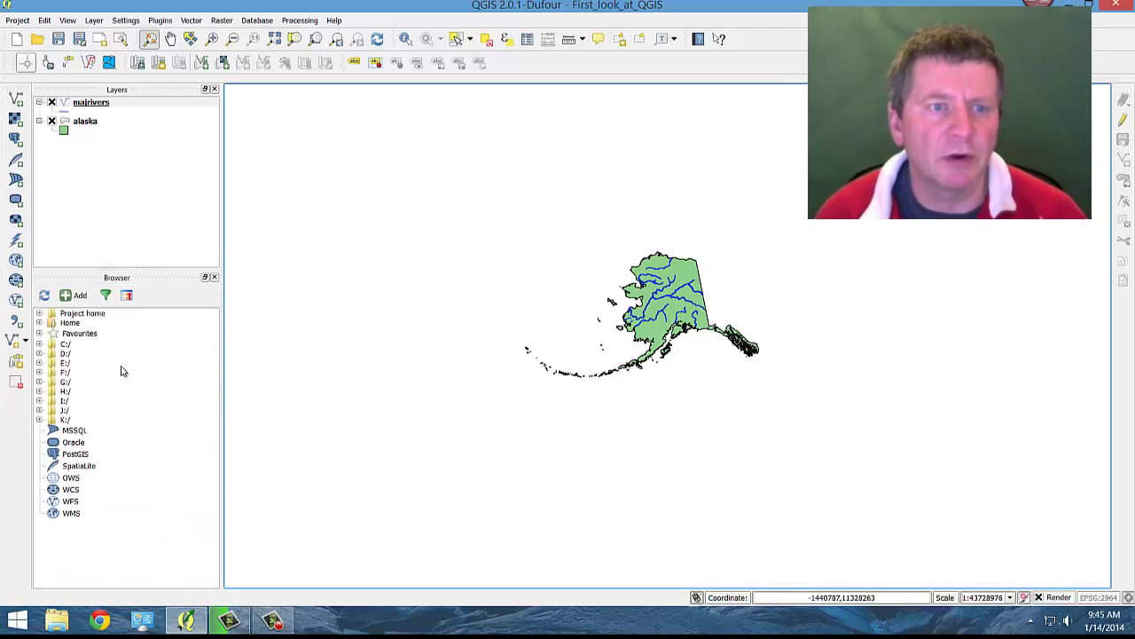